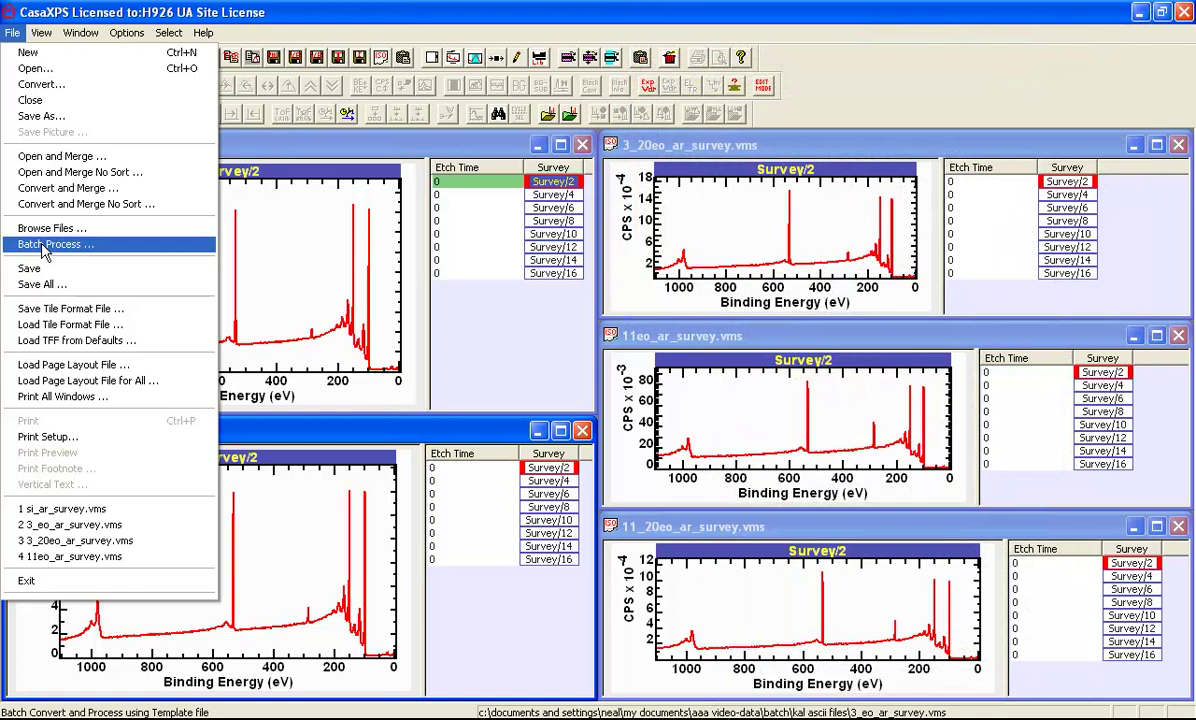
# Open the batch template chooser and pick Quality-Si_survey-a.vms
pyautogui.click(44, 245)
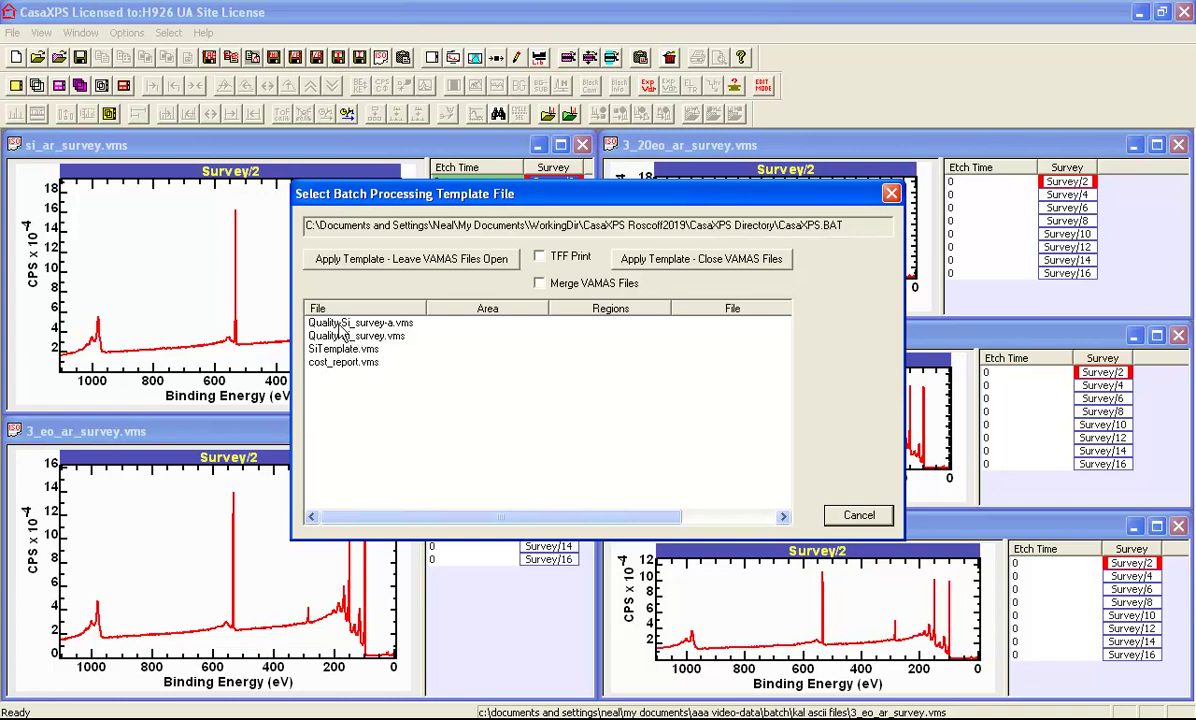
pyautogui.click(342, 324)
# With Quality-Si_survey-a.vms selected, highlight the first INTENSITY formula line in Quality-Si_survey-a.rpt
pyautogui.click(342, 324)
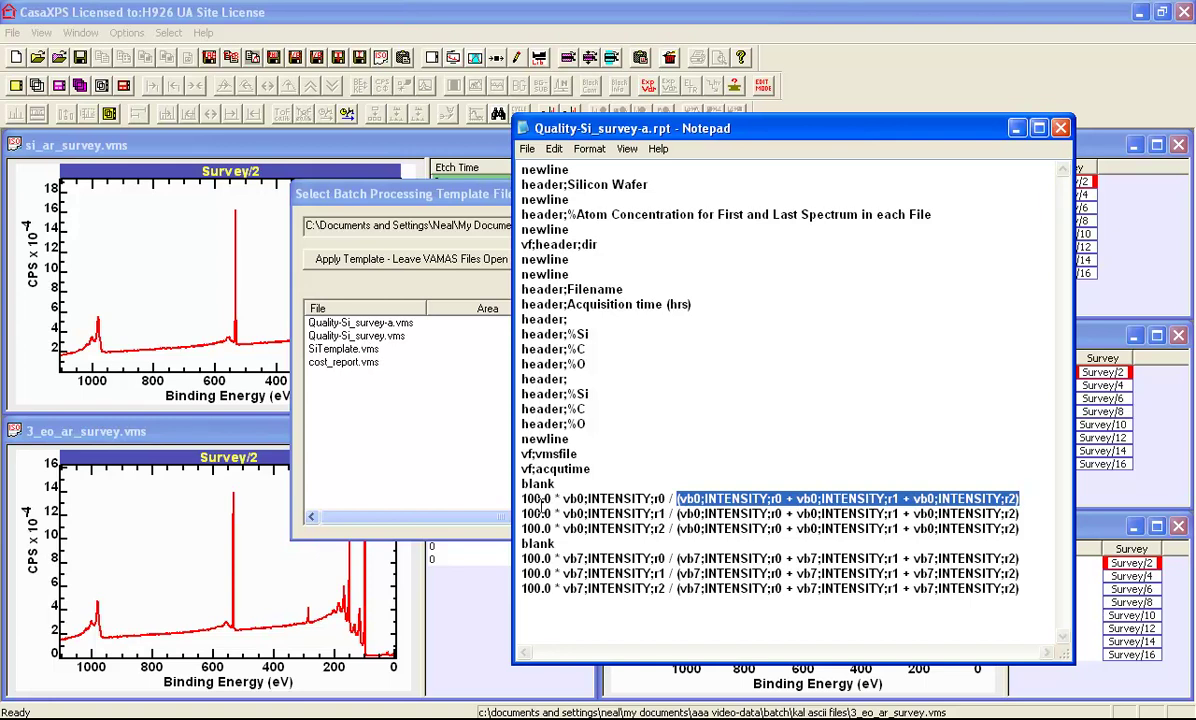
pyautogui.moveTo(523, 498); pyautogui.dragTo(1020, 498)
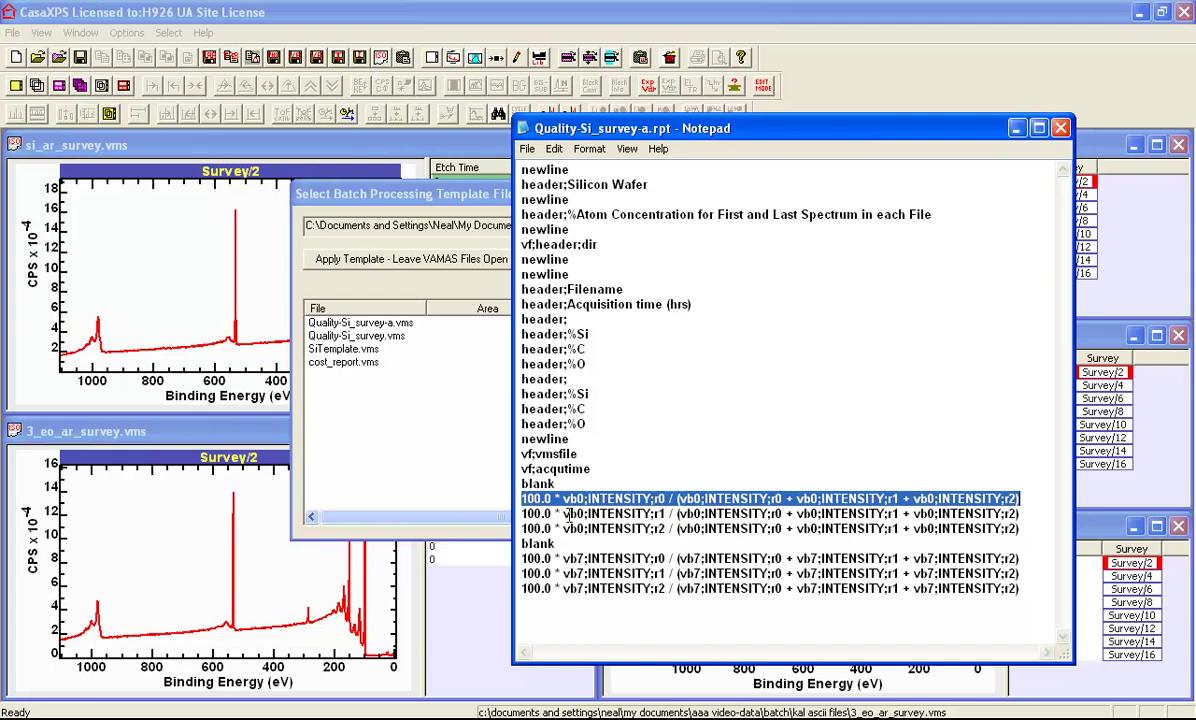
# Highlight the vf;vmsfile and vf;acqutime lines, then the whole report header block
pyautogui.doubleClick(565, 455)
pyautogui.click(594, 468)
pyautogui.doubleClick(565, 468)
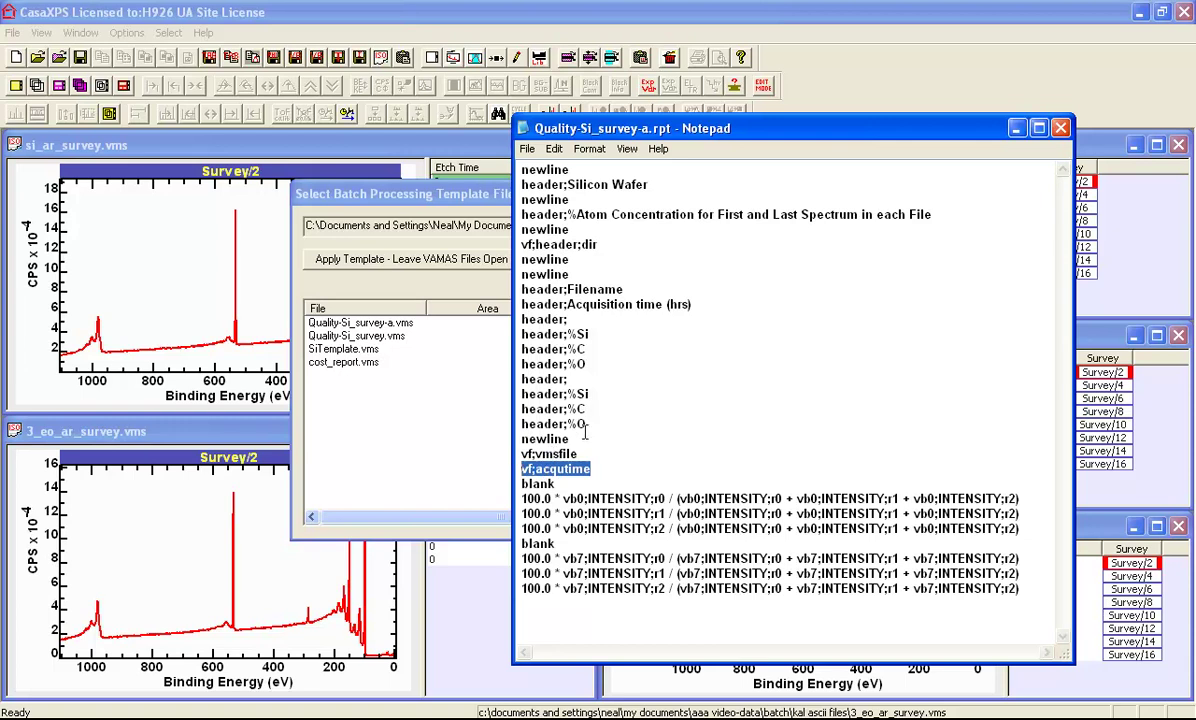
pyautogui.moveTo(573, 437); pyautogui.dragTo(521, 172)
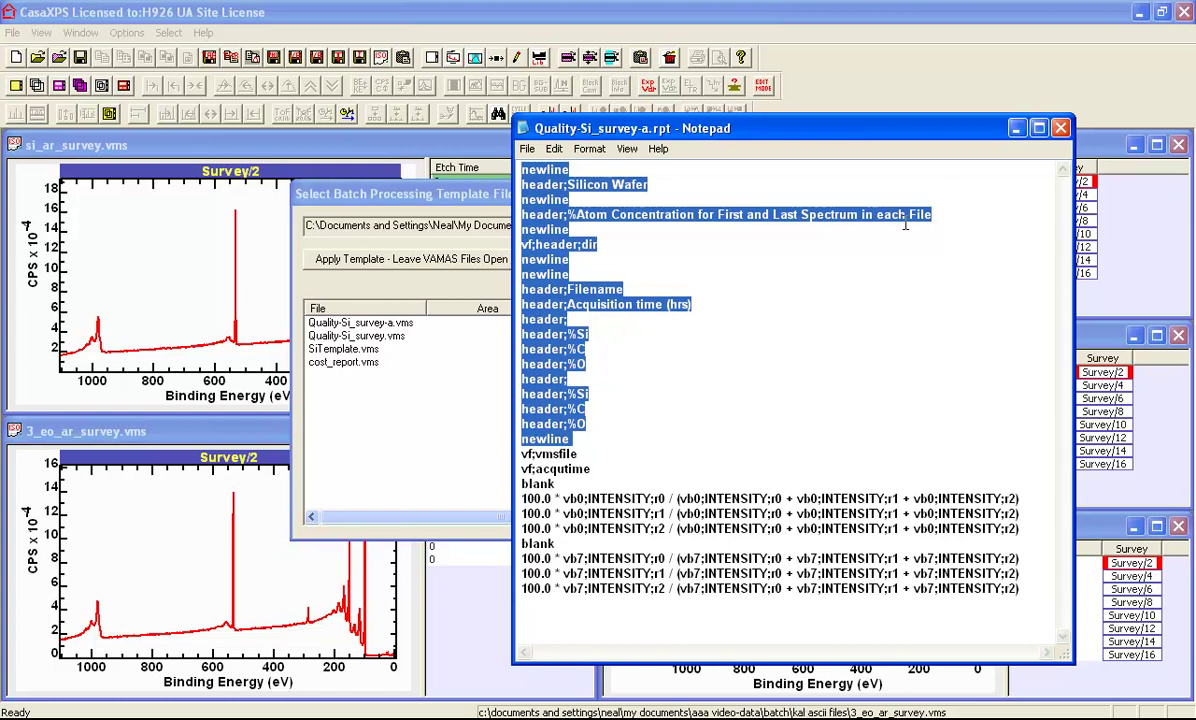
# Minimize Notepad, reselect Quality-Si_survey-a.vms, and apply it leaving VAMAS files open
pyautogui.click(1016, 128)
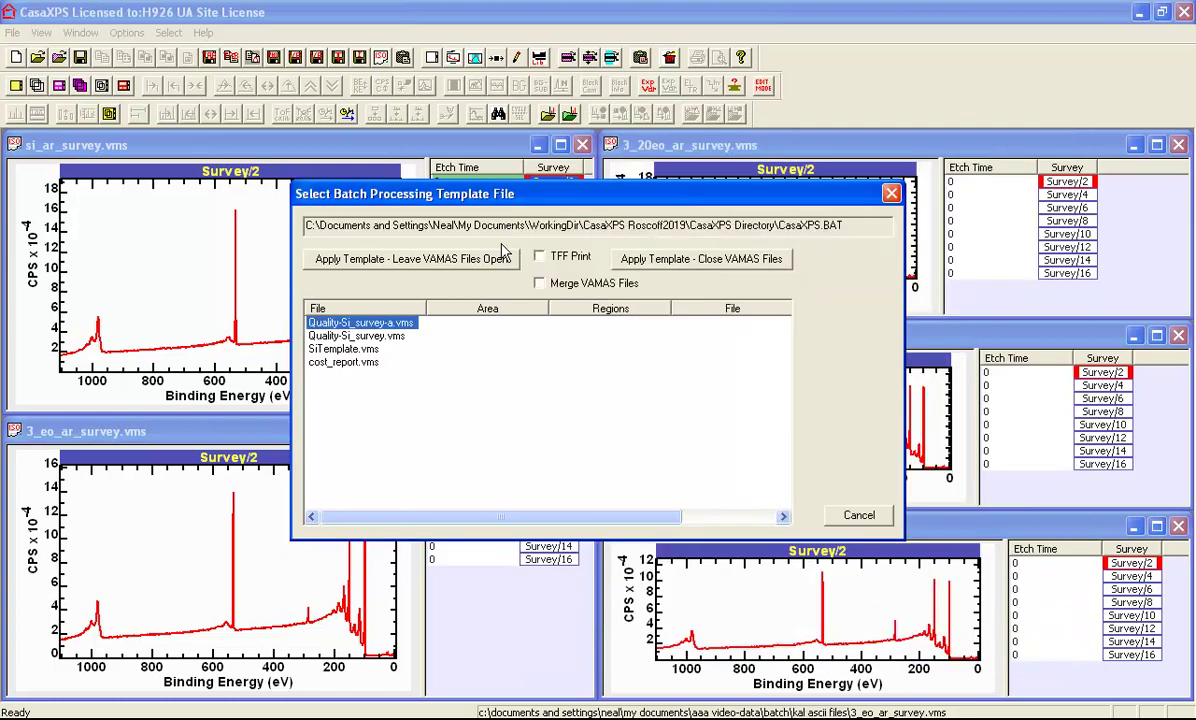
pyautogui.click(311, 324)
pyautogui.click(346, 262)
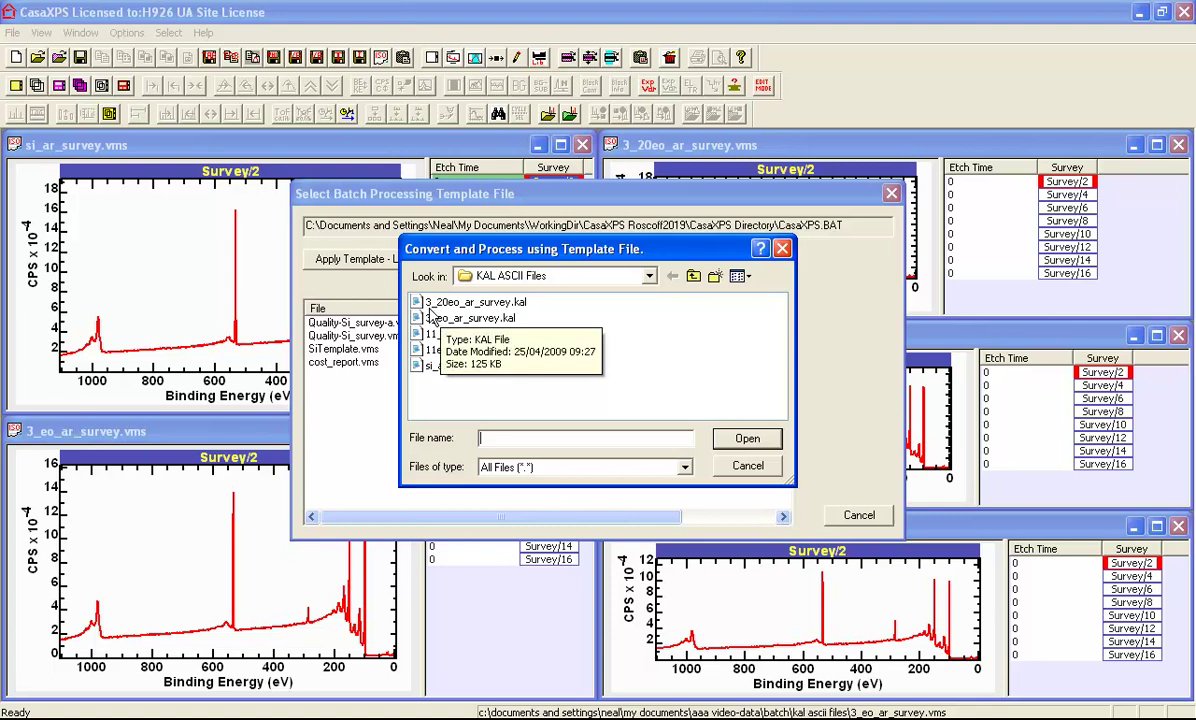
# Select 3_20eo_ar_survey.kal among the five KAL survey files and submit them for processing
pyautogui.click(428, 304)
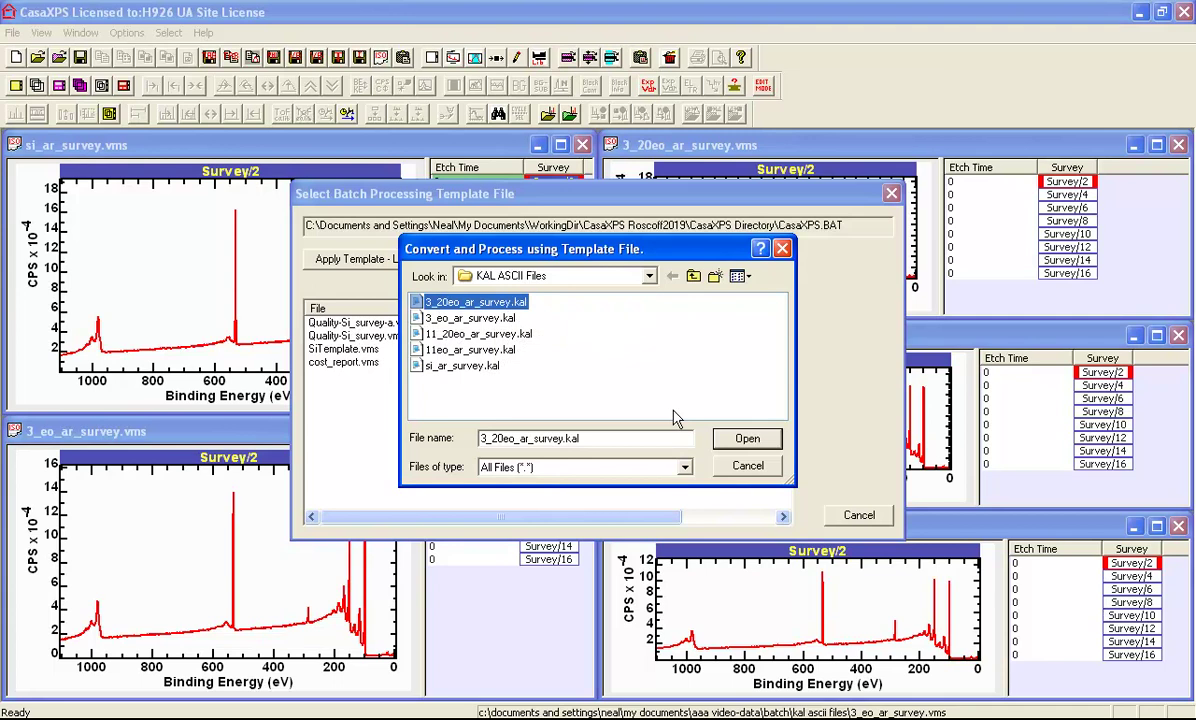
pyautogui.click(737, 441)
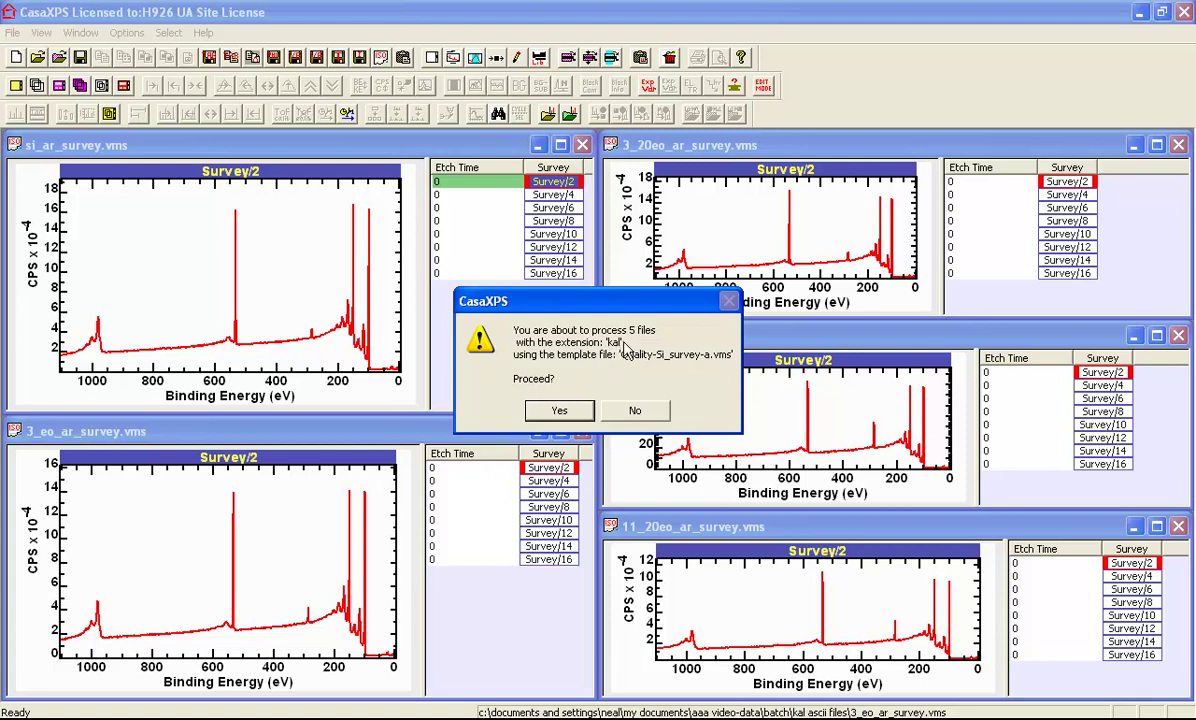
# Confirm processing the five .kal files, copy the full report, and bring up Excel
pyautogui.click(560, 418)
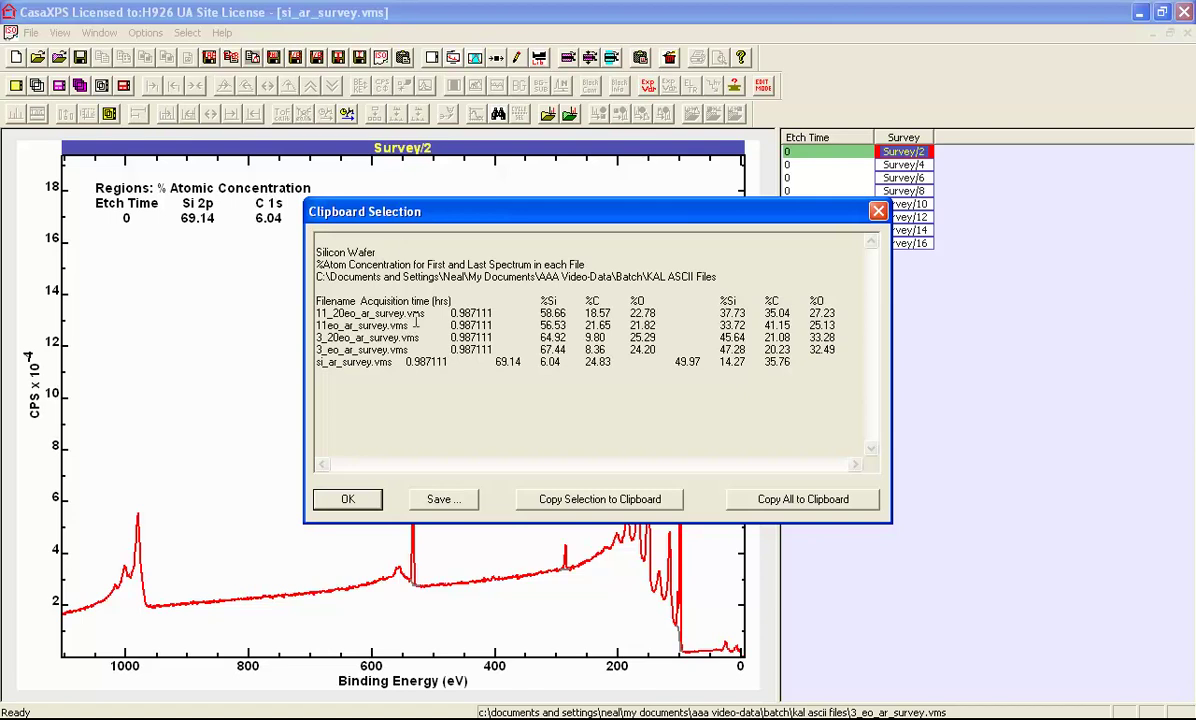
pyautogui.click(768, 498)
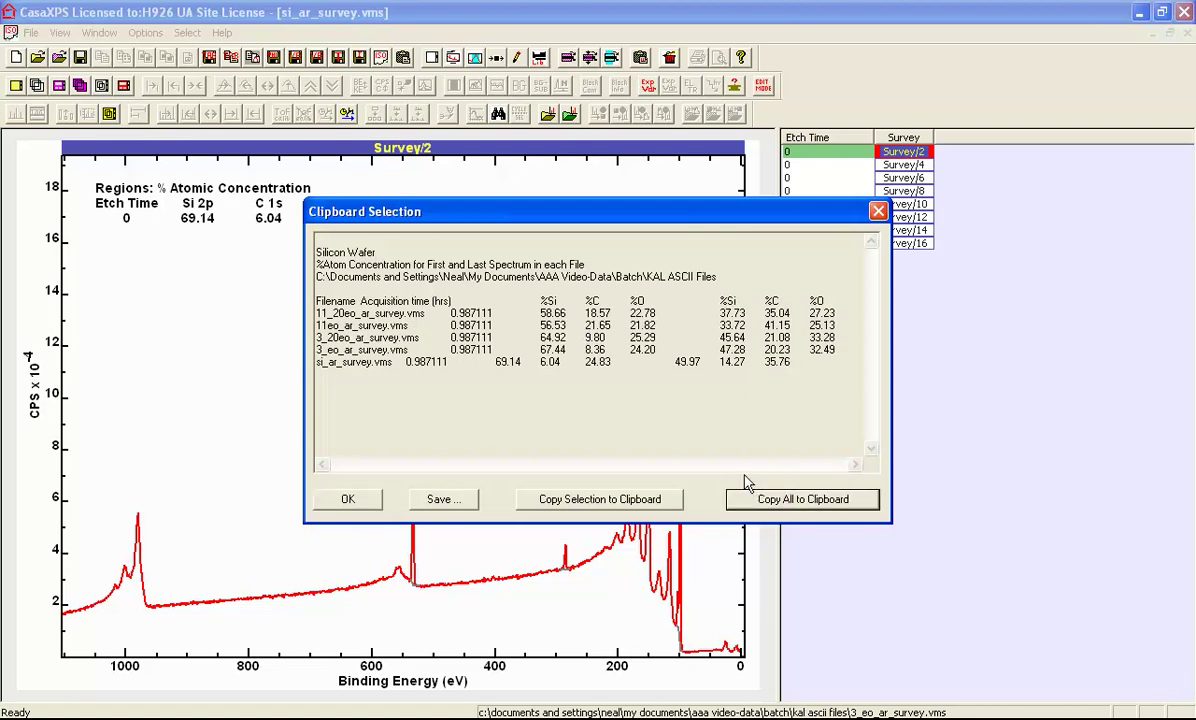
pyautogui.click(549, 716)
# Paste the report into Sheet1 at A1, deselect it, and return to CasaXPS
pyautogui.hotkey('ctrl', 'v')
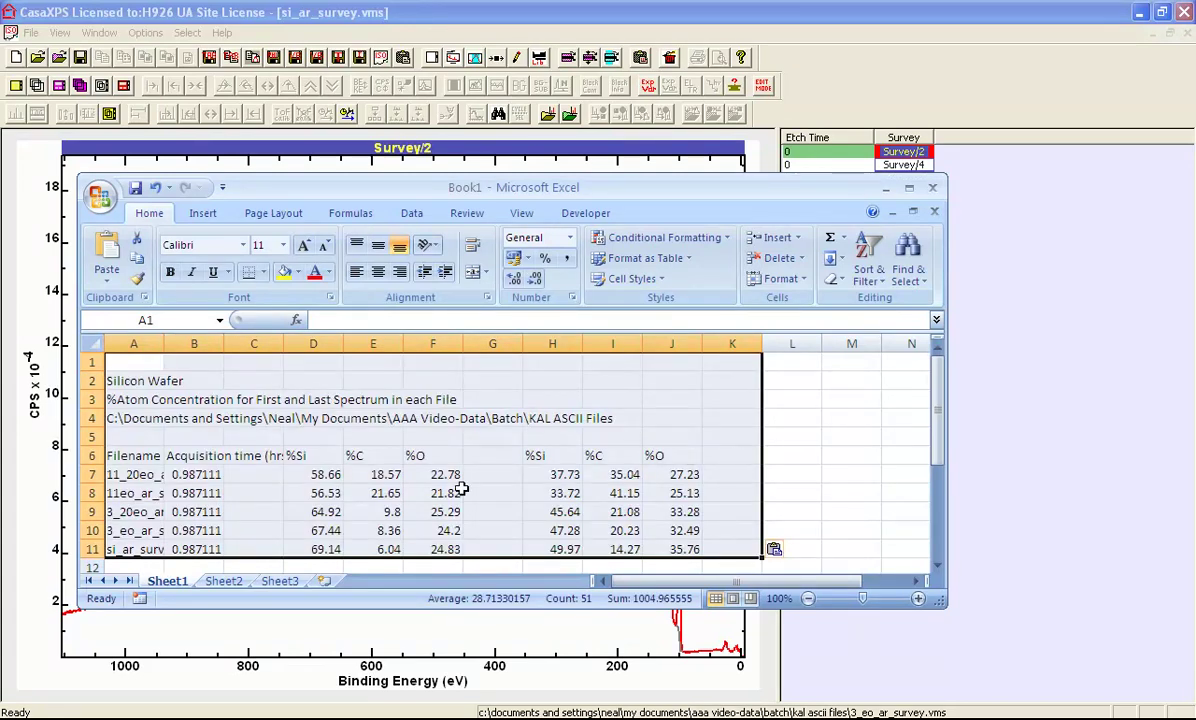
pyautogui.click(814, 506)
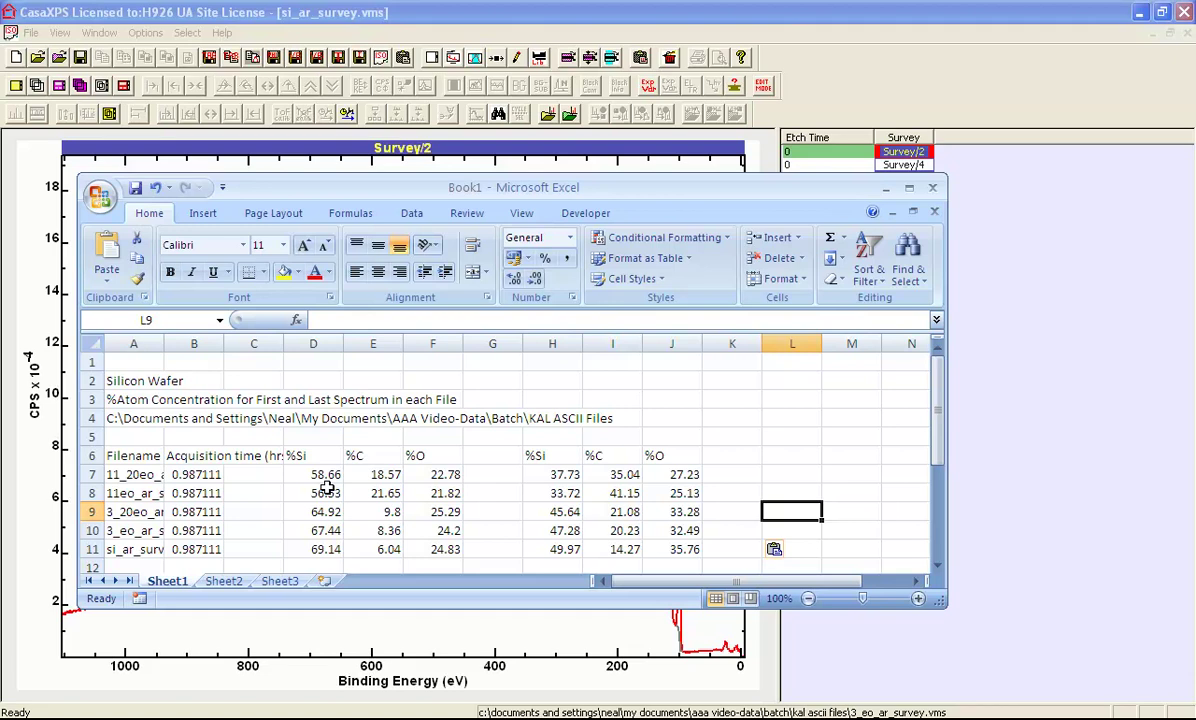
pyautogui.hotkey('alt', 'Tab')
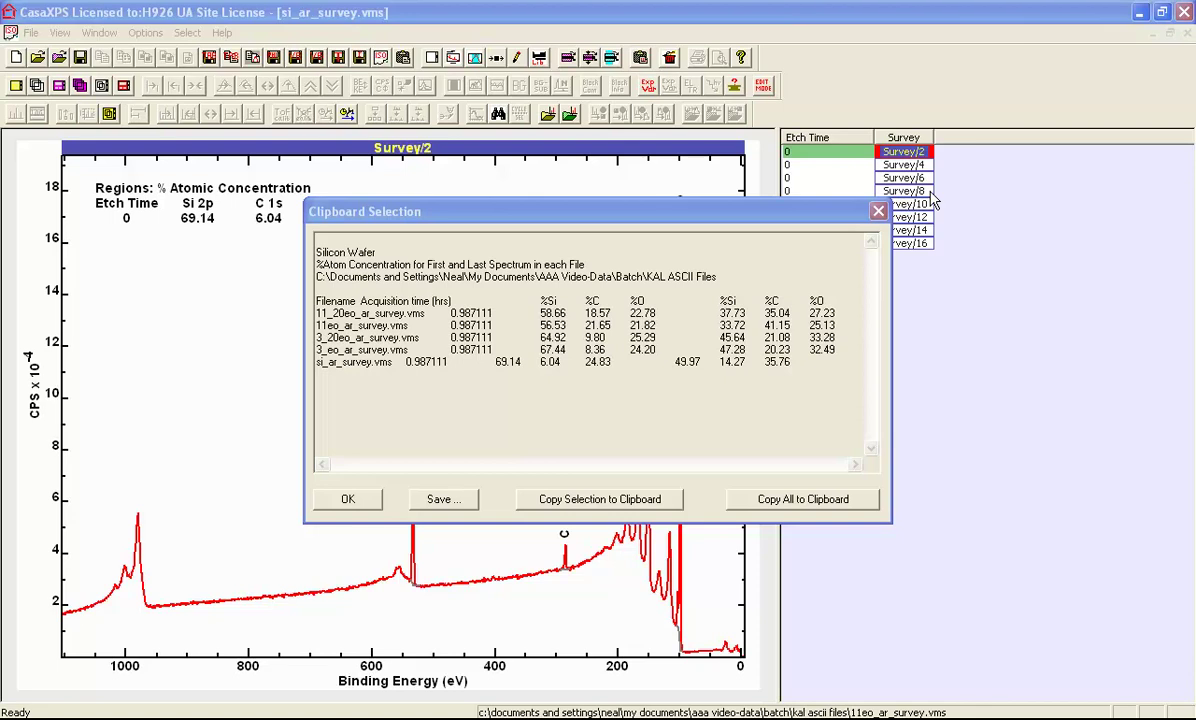
# Close the report and show 3_20eo_ar_survey Survey/2 with Si 64.92%, C 9.80%, O 25.29%
pyautogui.click(878, 211)
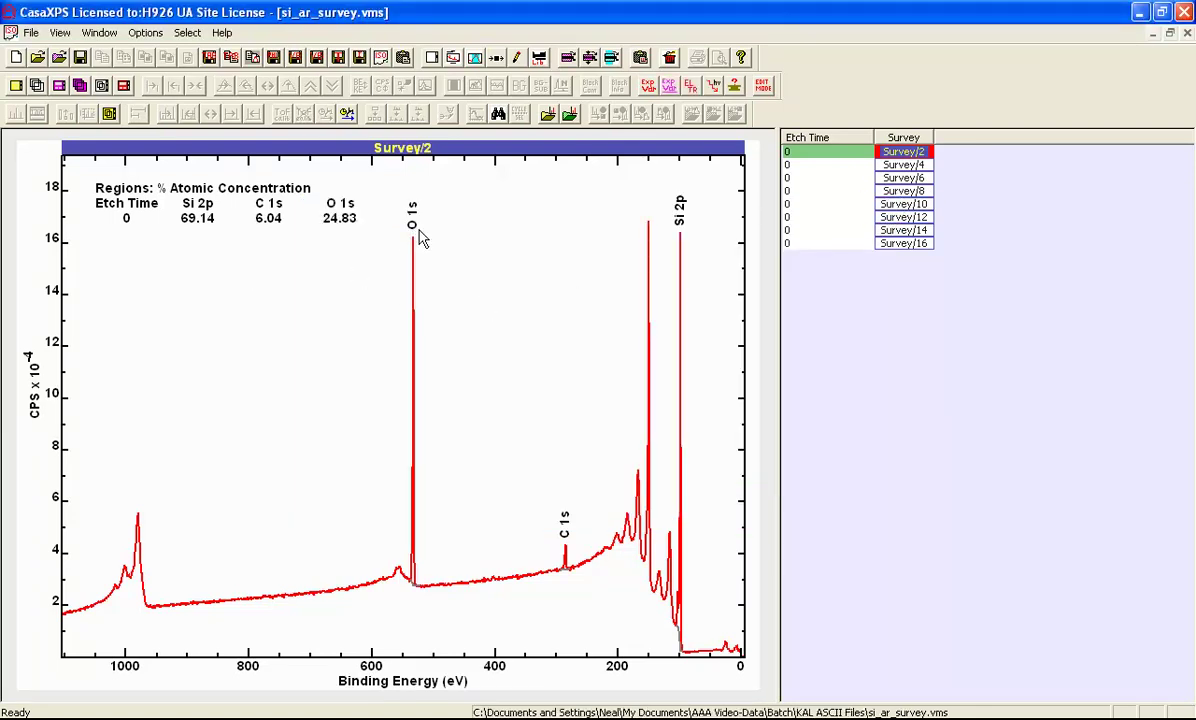
pyautogui.hotkey('ctrl', 'Tab')
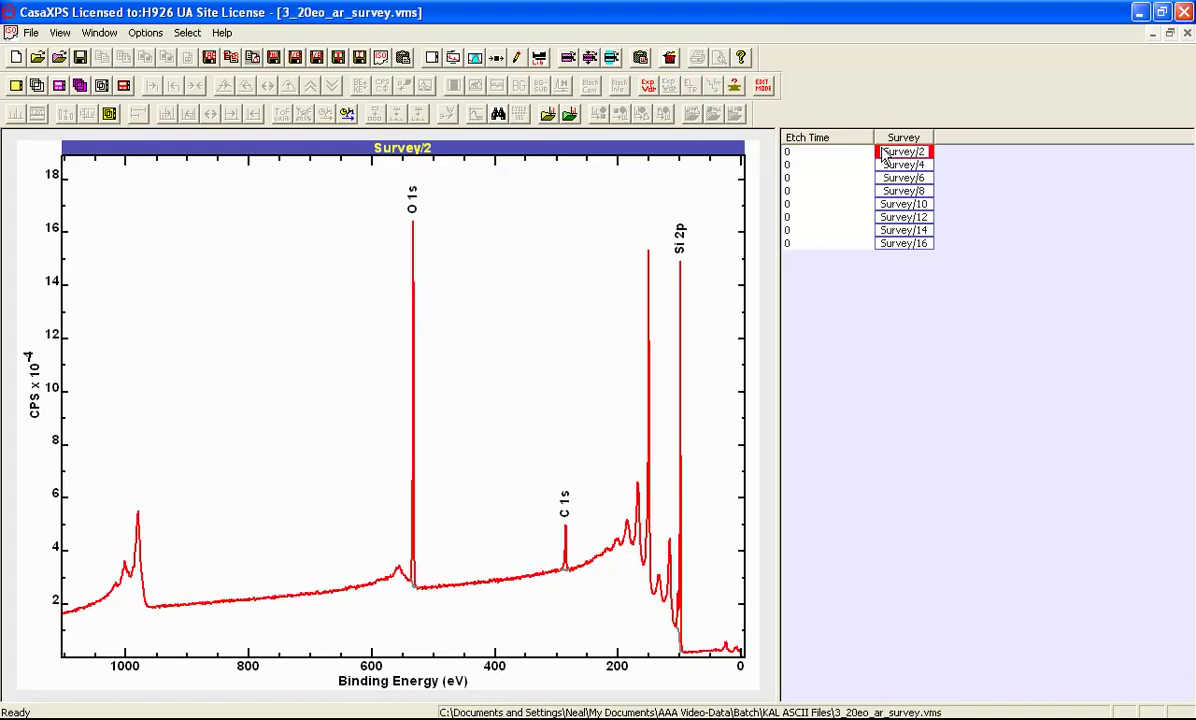
pyautogui.click(885, 155)
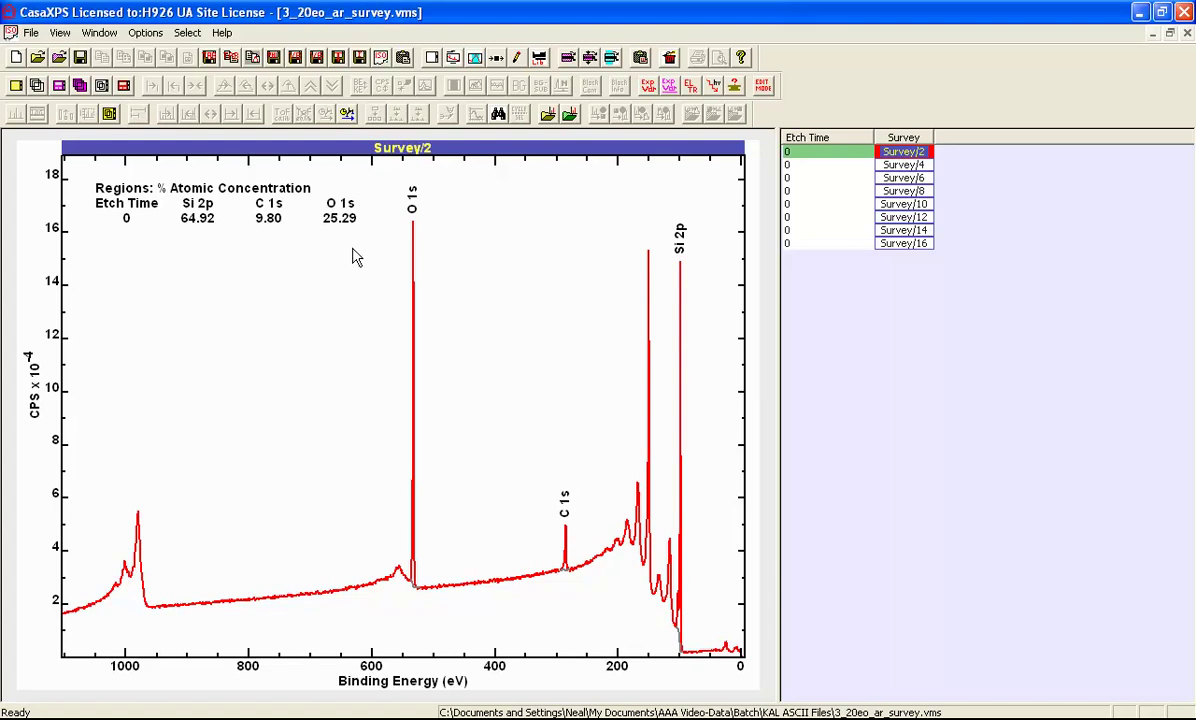
# Browse the KAL ASCII Files folder for the generated .vms files, then return to Notepad
pyautogui.click(59, 57)
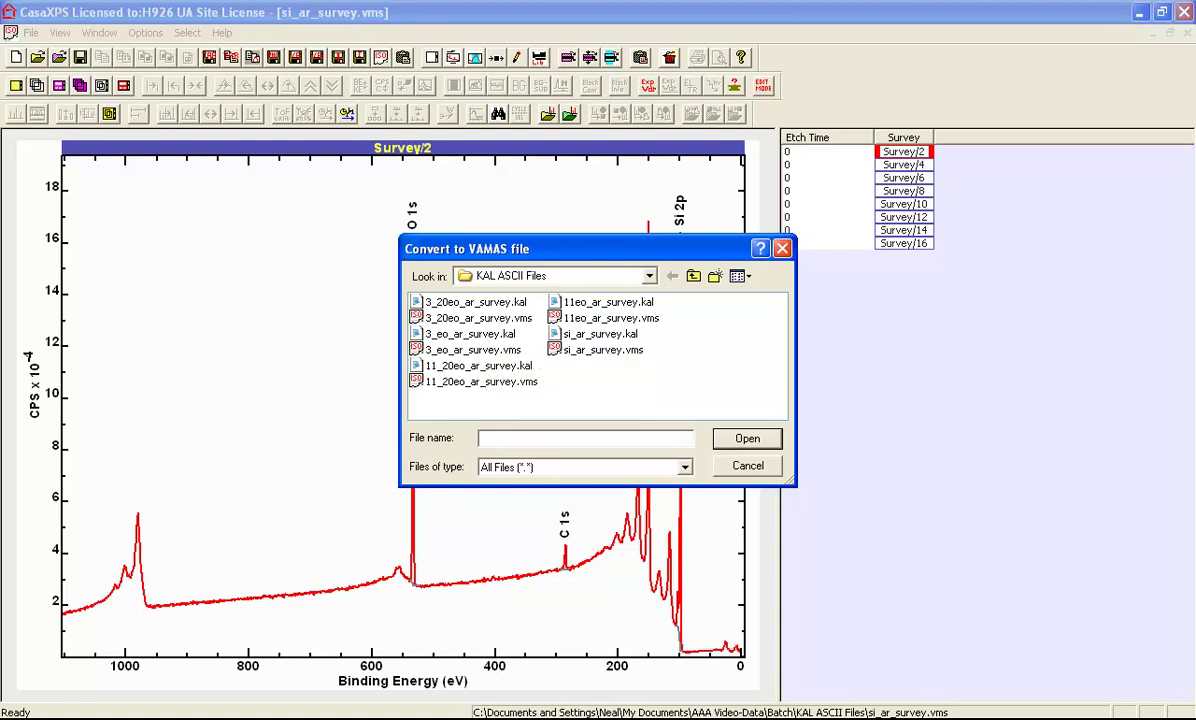
pyautogui.hotkey('alt', 'Tab')
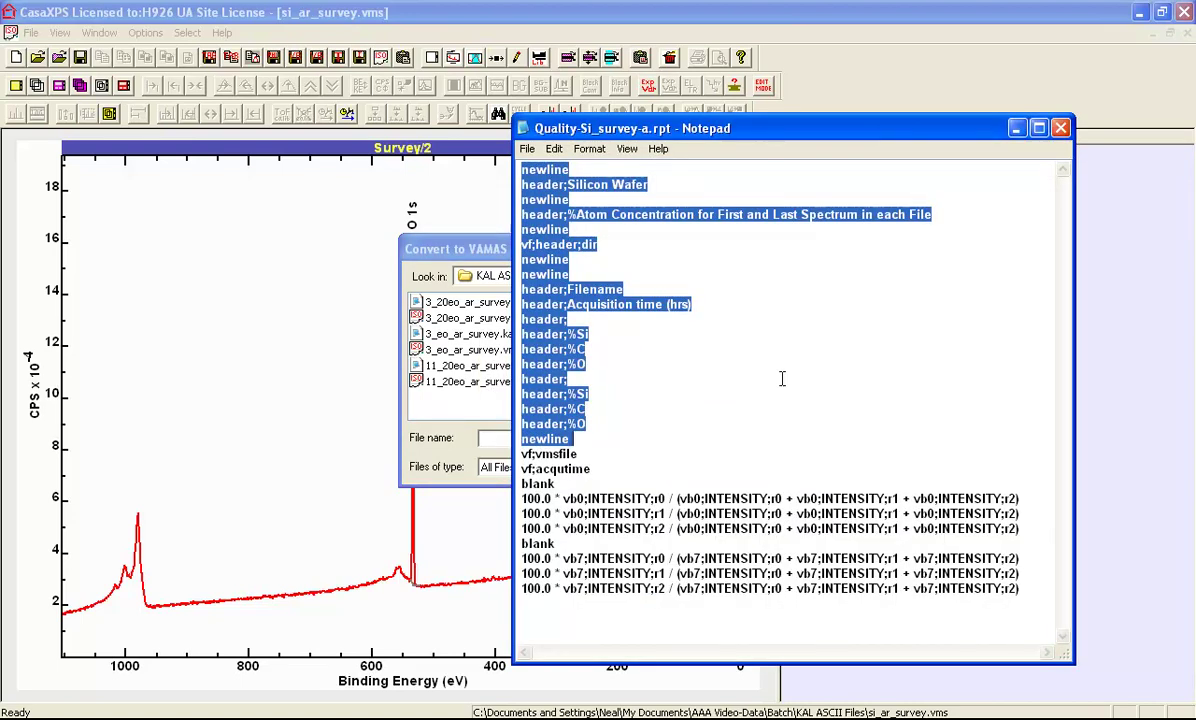